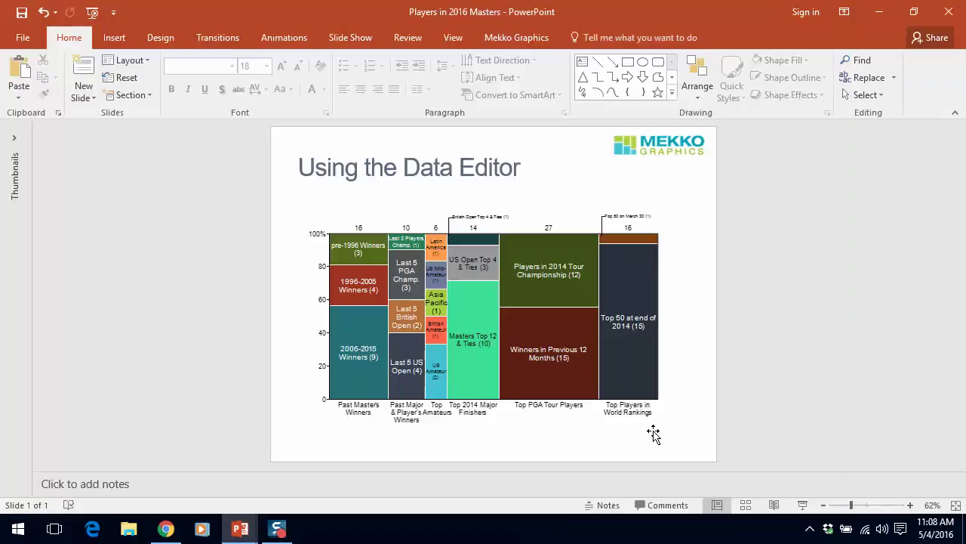
- Open the Masters winners chart's data in the Mekko Data Editor and shift the editor left
{"action": "double_click", "coordinate": [654, 434]}
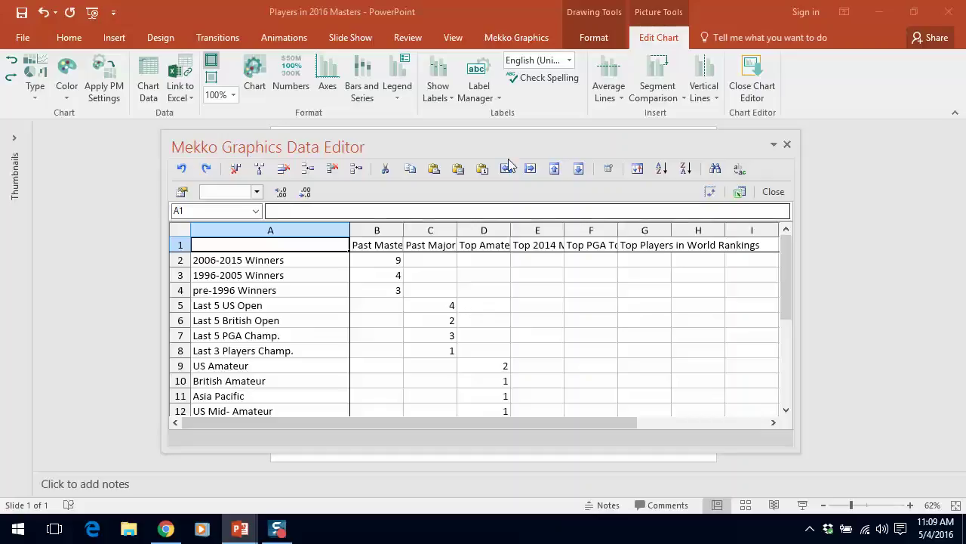
{"action": "left_click_drag", "start_coordinate": [507, 142], "coordinate": [364, 158]}
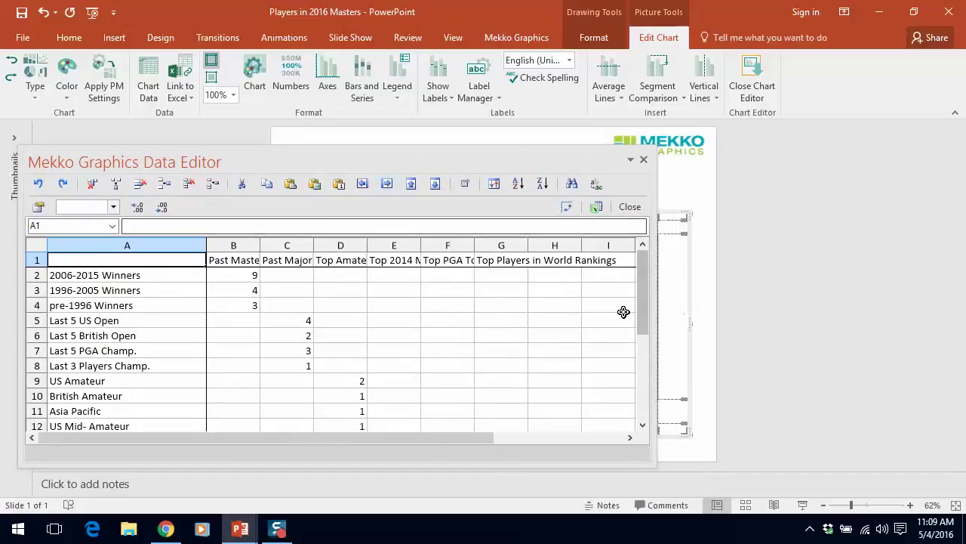
- Narrow the Data Editor to uncover the chart, then close and reopen it at the narrower width
{"action": "left_click_drag", "start_coordinate": [657, 342], "coordinate": [279, 367]}
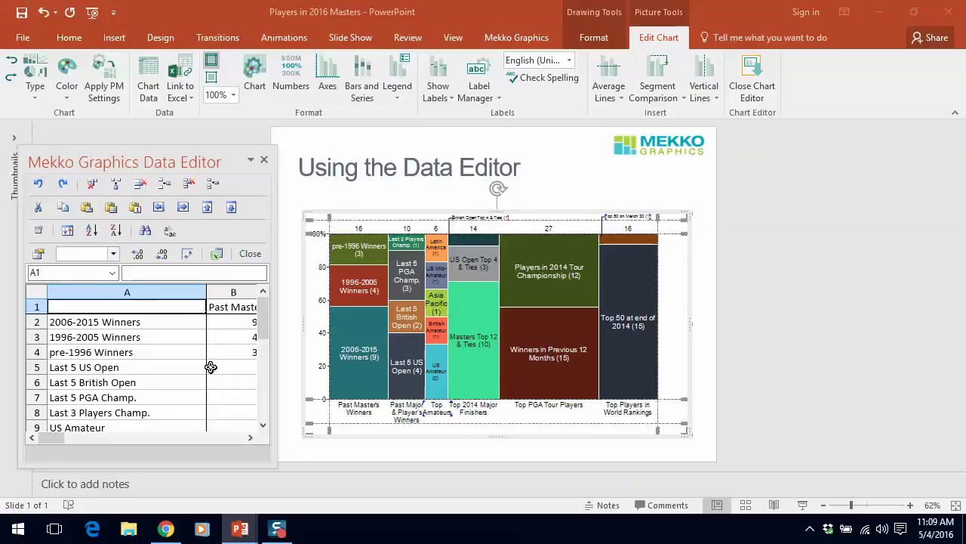
{"action": "left_click", "coordinate": [178, 367]}
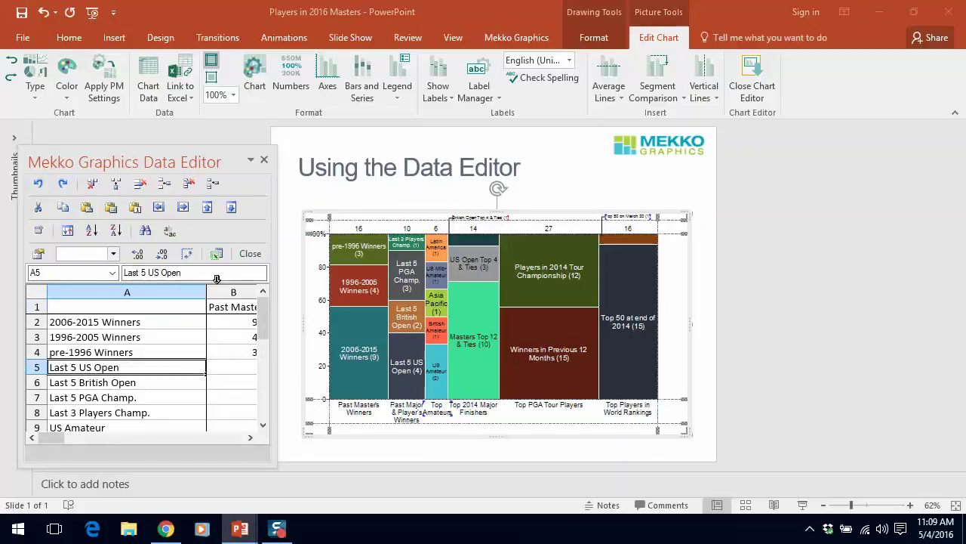
{"action": "left_click", "coordinate": [251, 254]}
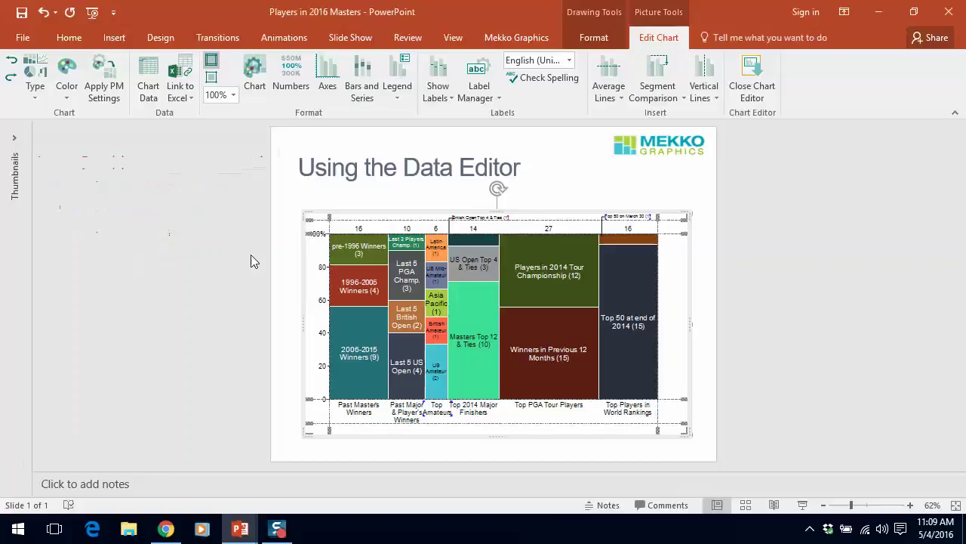
{"action": "double_click", "coordinate": [684, 321]}
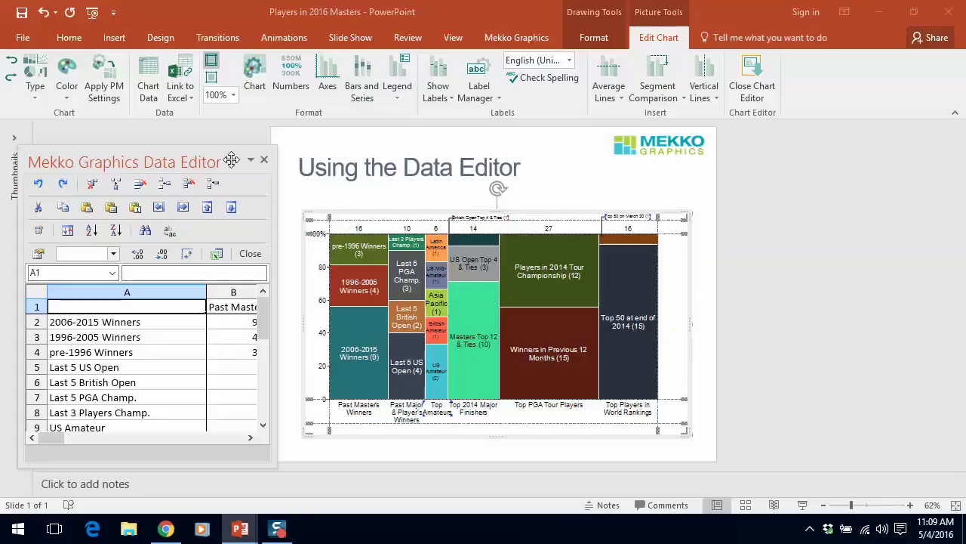
- Dock the Data Editor at the bottom of the window, then close and reopen it docked
{"action": "left_click_drag", "start_coordinate": [231, 159], "coordinate": [222, 486]}
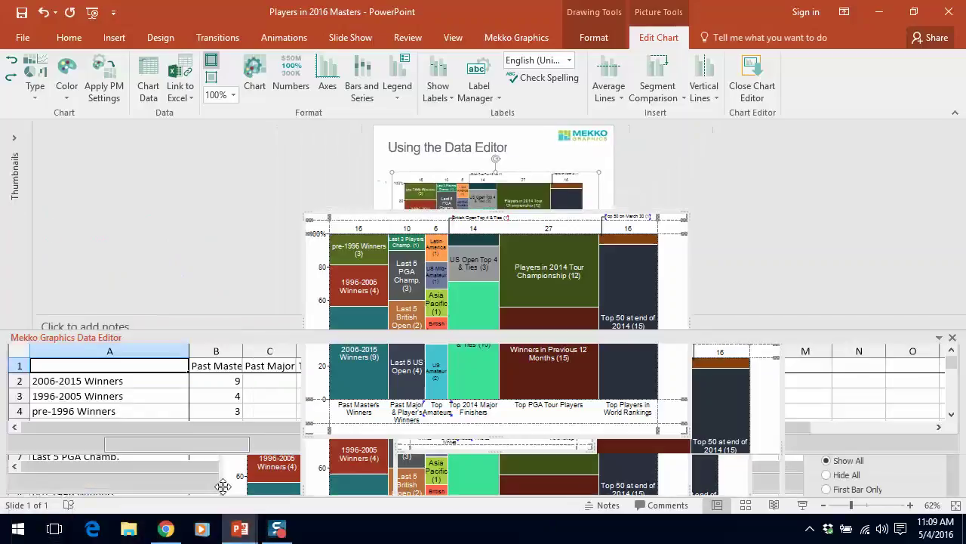
{"action": "left_click", "coordinate": [451, 432]}
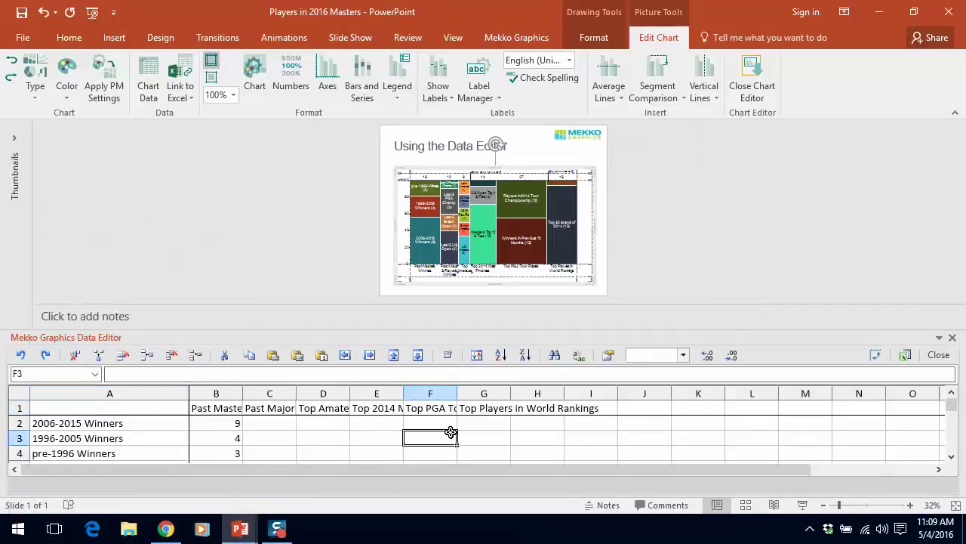
{"action": "left_click", "coordinate": [940, 355]}
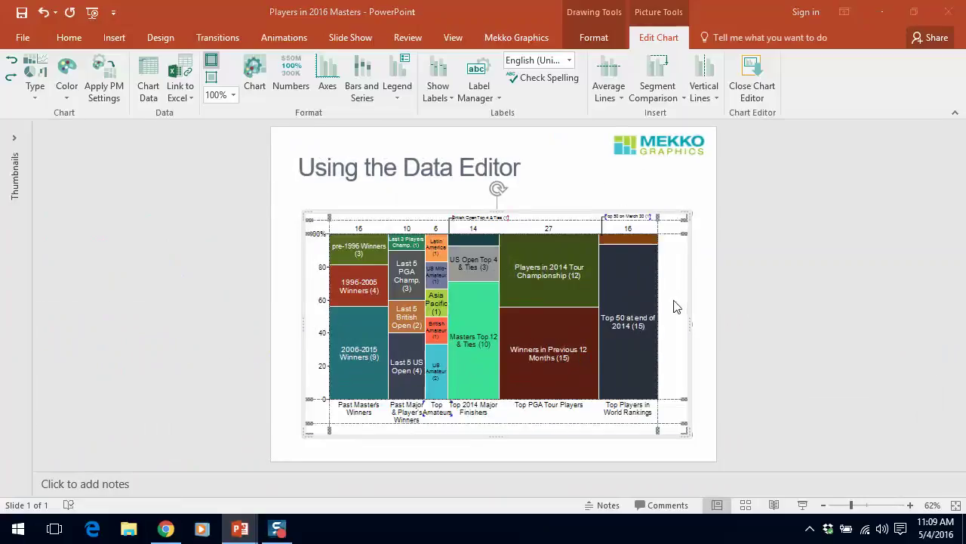
{"action": "double_click", "coordinate": [677, 305]}
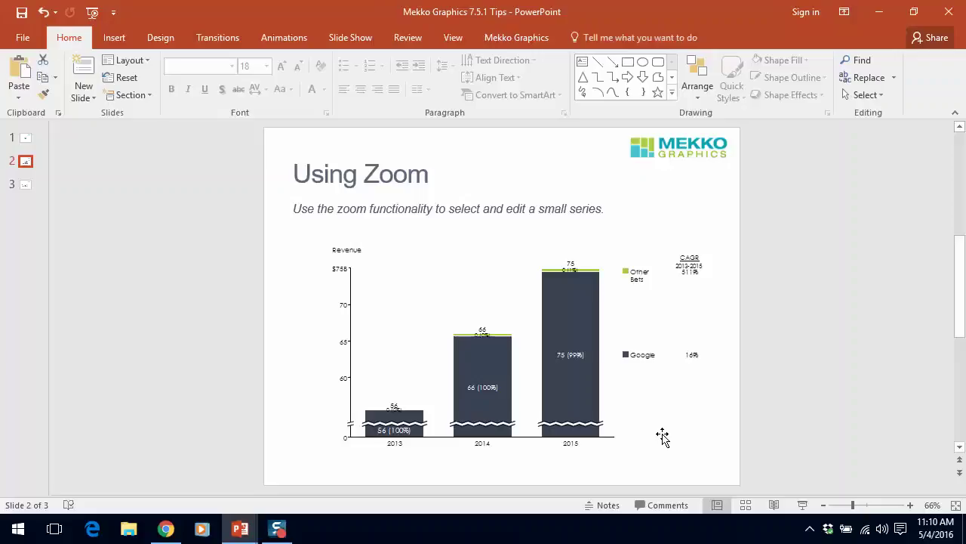
- Open the Google and Other Bets revenue chart on slide 2 in the chart editor
{"action": "left_click", "coordinate": [627, 405]}
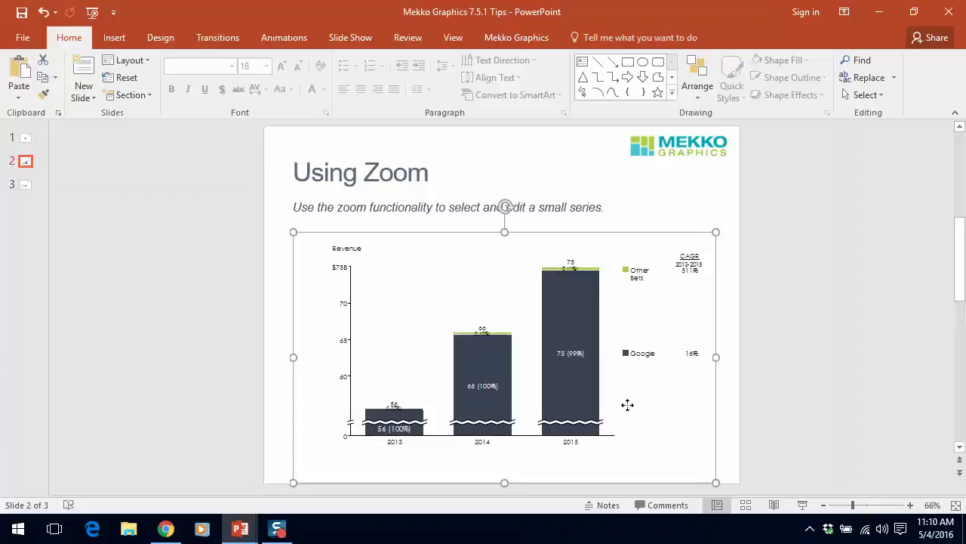
{"action": "double_click", "coordinate": [627, 405]}
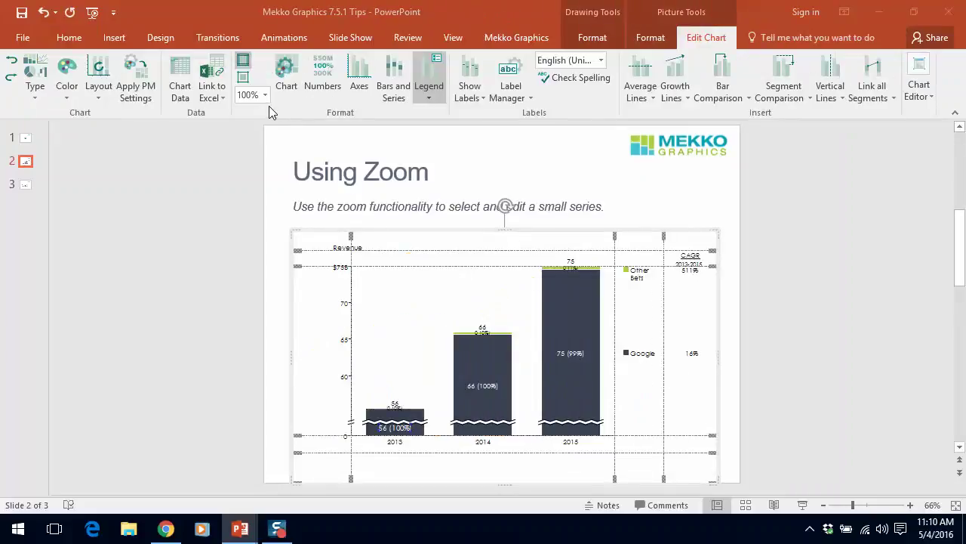
- Set the chart zoom to 200%
{"action": "left_click", "coordinate": [268, 99]}
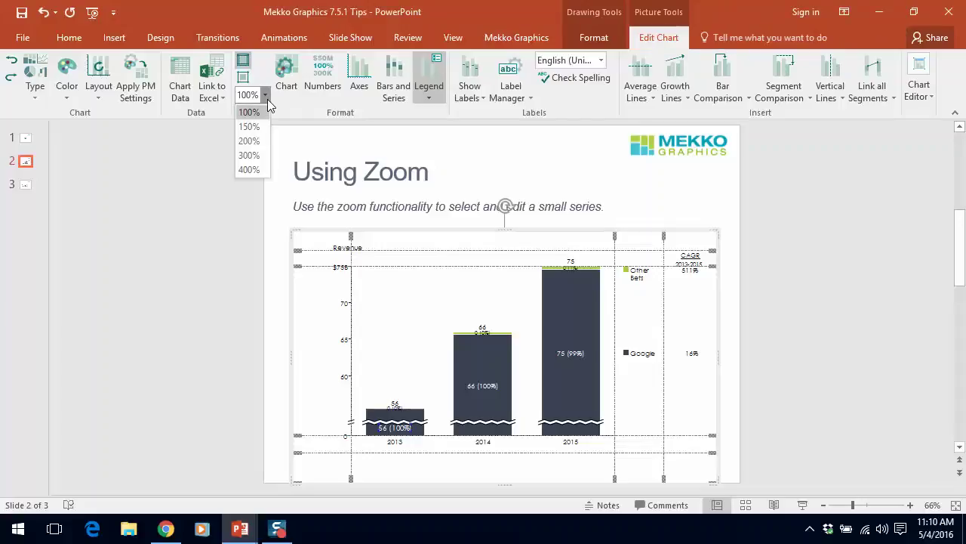
{"action": "left_click", "coordinate": [261, 139]}
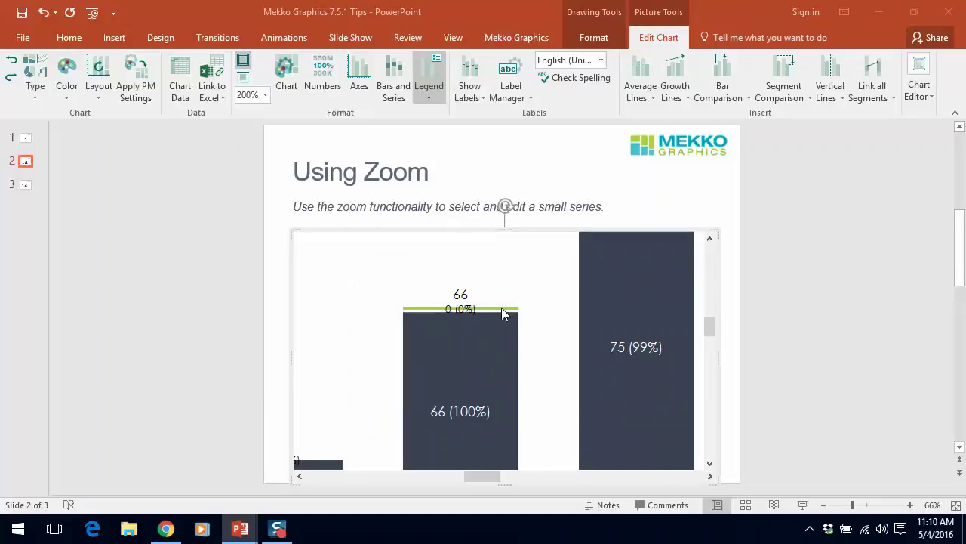
- Recolour the green Other Bets series orange and annotate its 0 (0%) label with a leader line
{"action": "right_click", "coordinate": [503, 314]}
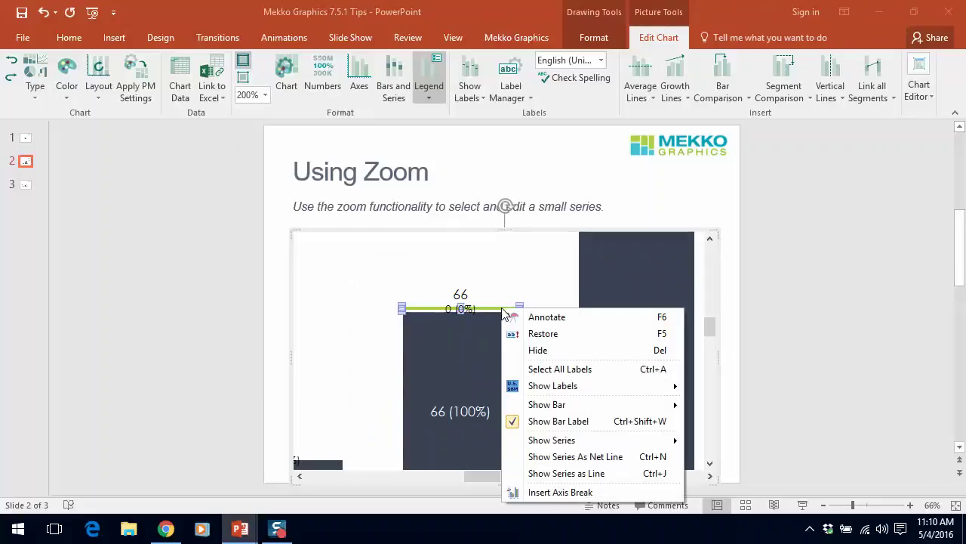
{"action": "left_click", "coordinate": [772, 268]}
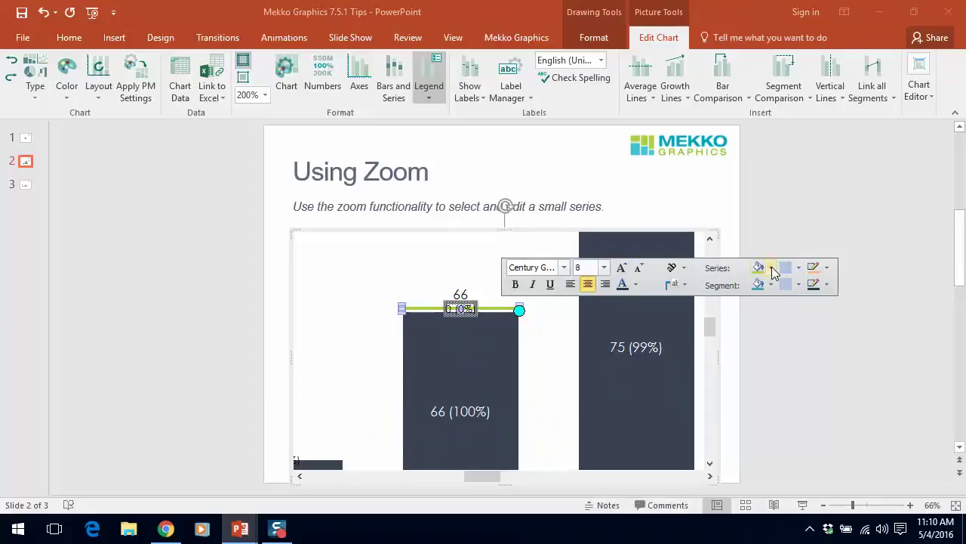
{"action": "left_click", "coordinate": [792, 349]}
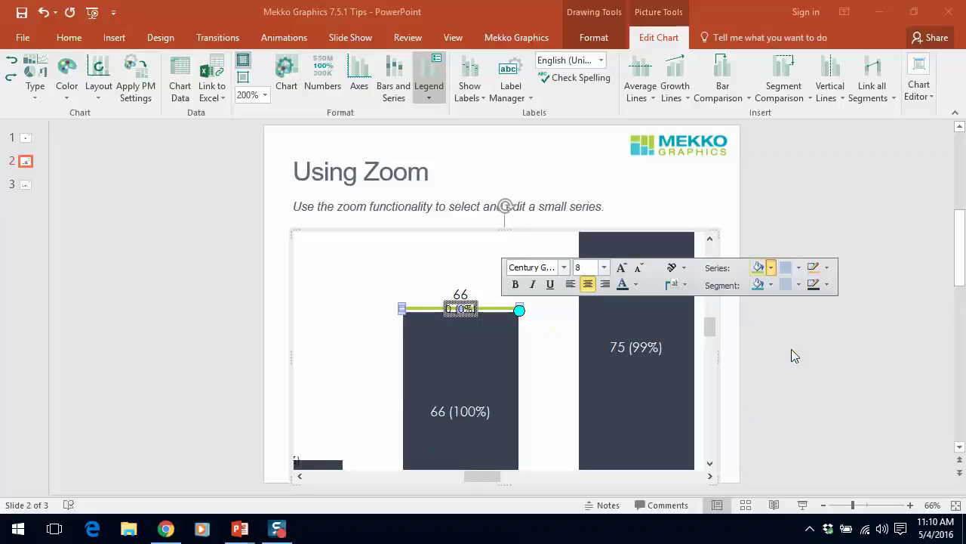
{"action": "right_click", "coordinate": [460, 310]}
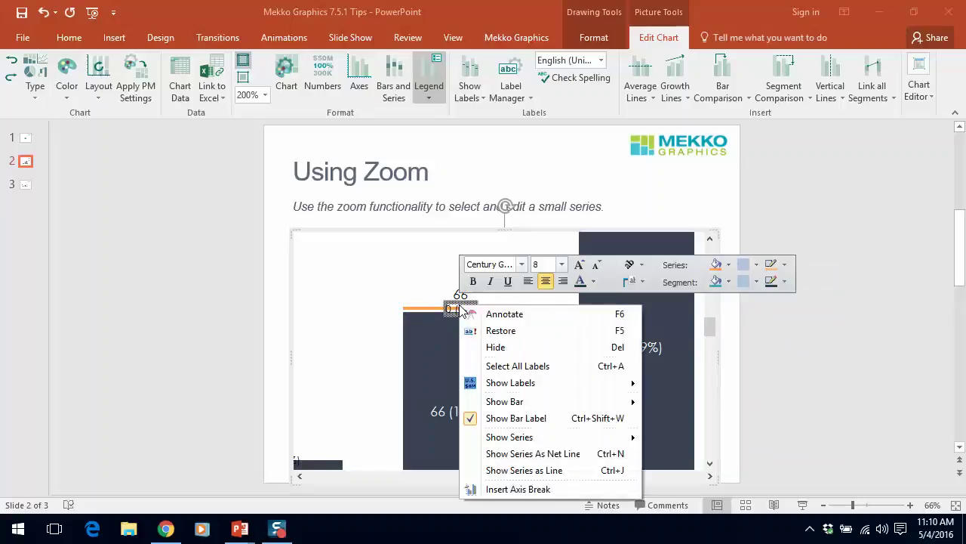
{"action": "left_click", "coordinate": [504, 315]}
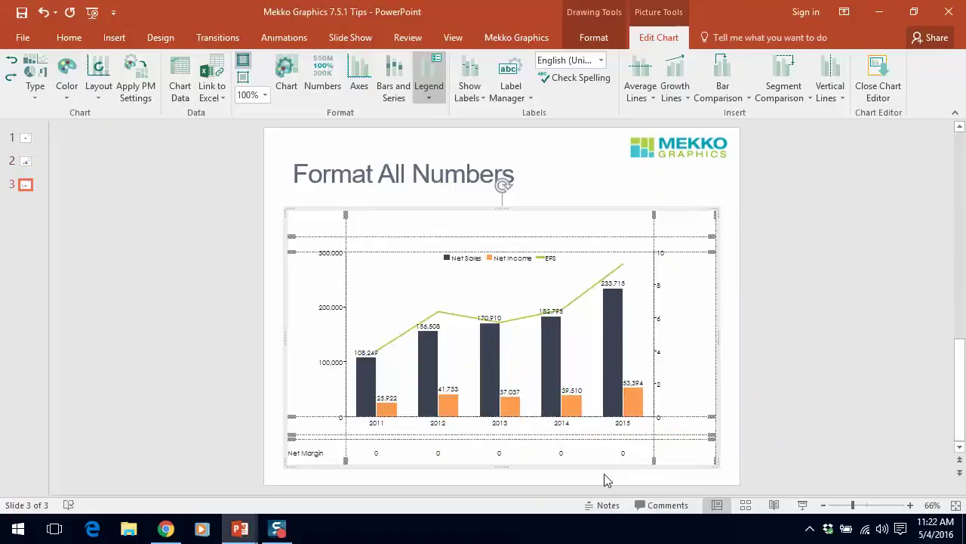
- Open the Numbers settings on the Format pane's Values tab
{"action": "left_click", "coordinate": [322, 88]}
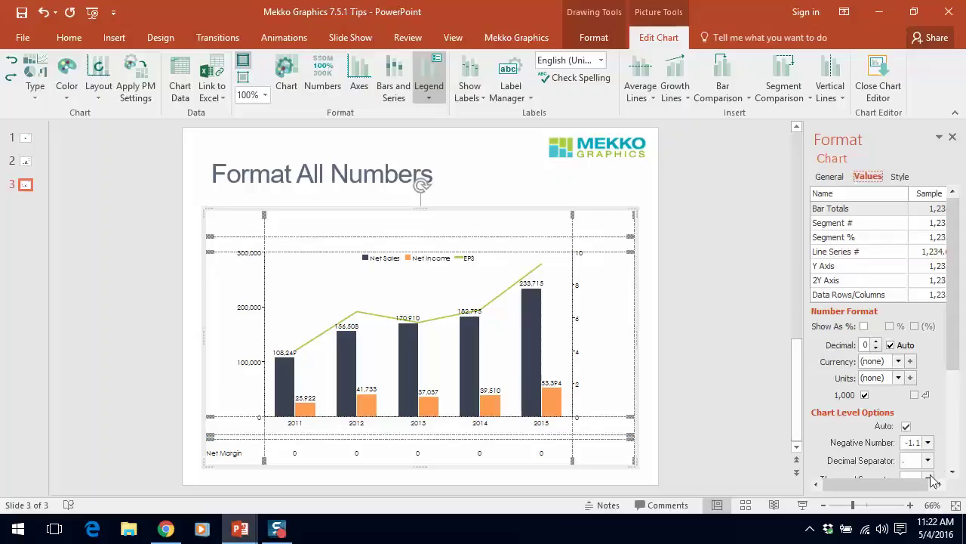
- Set the Y Axis data scale to 10^3 so bar values read 108 to 234
{"action": "left_click", "coordinate": [953, 472]}
{"action": "left_click", "coordinate": [953, 472]}
{"action": "left_click", "coordinate": [953, 472]}
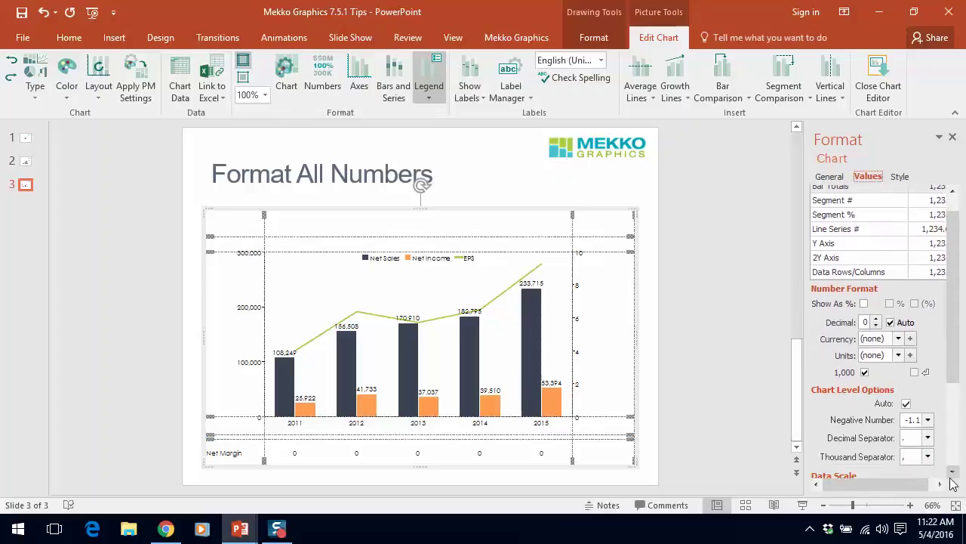
{"action": "left_click", "coordinate": [953, 472]}
{"action": "left_click", "coordinate": [954, 472]}
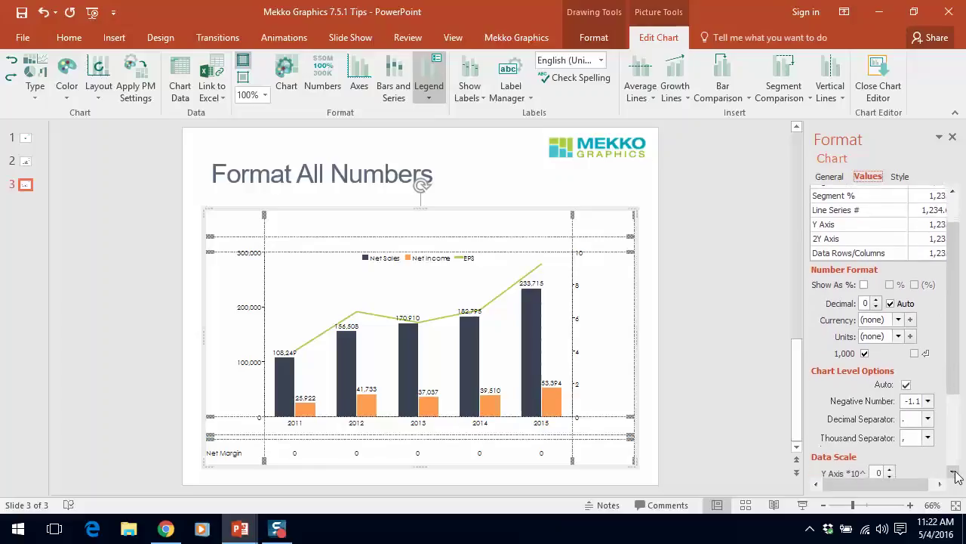
{"action": "left_click", "coordinate": [955, 472]}
{"action": "left_click", "coordinate": [953, 473]}
{"action": "left_click", "coordinate": [954, 473]}
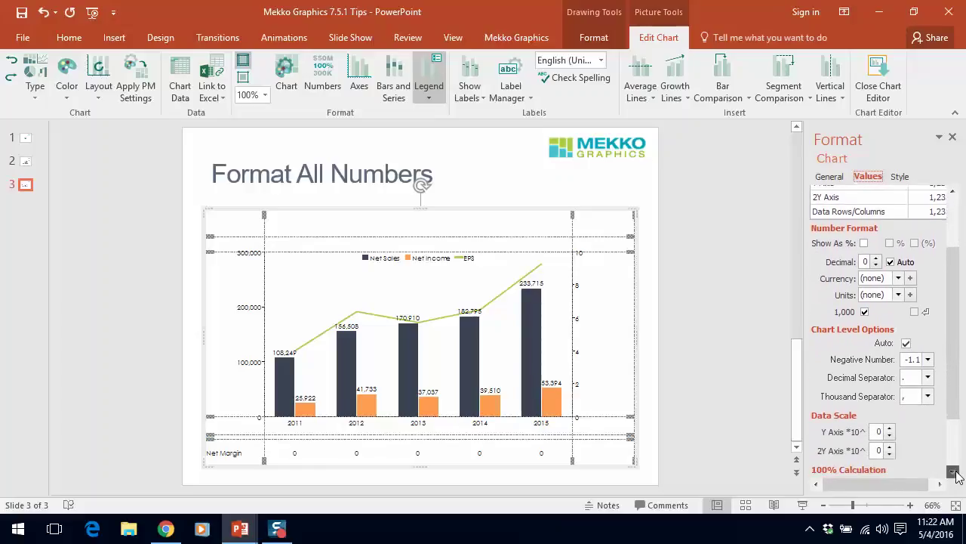
{"action": "left_click", "coordinate": [890, 428]}
{"action": "left_click", "coordinate": [890, 428]}
{"action": "left_click", "coordinate": [890, 428]}
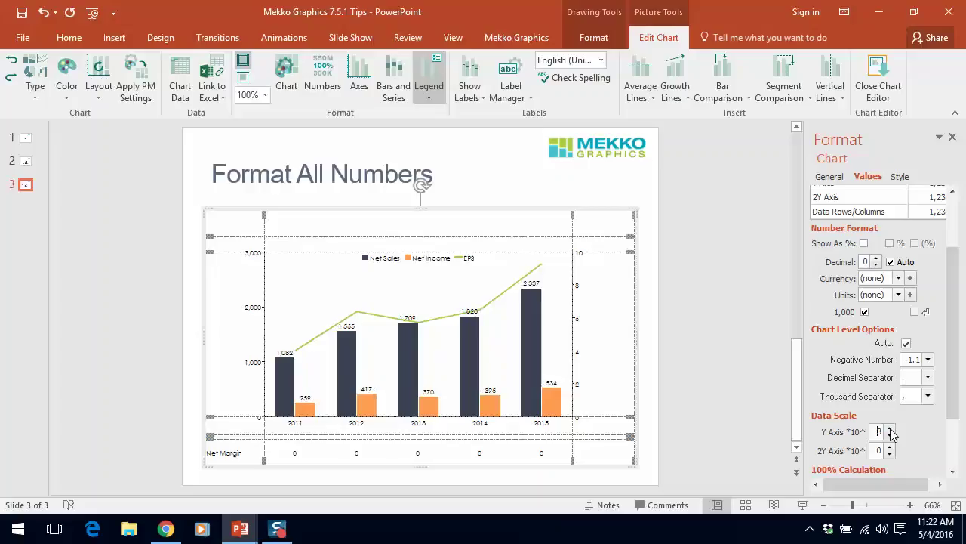
{"action": "left_click", "coordinate": [890, 428]}
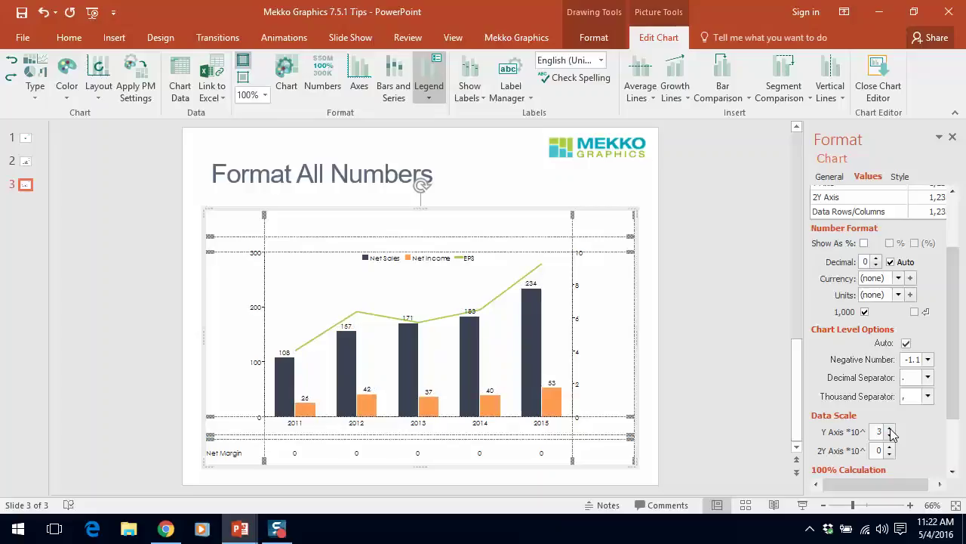
{"action": "left_click", "coordinate": [955, 205]}
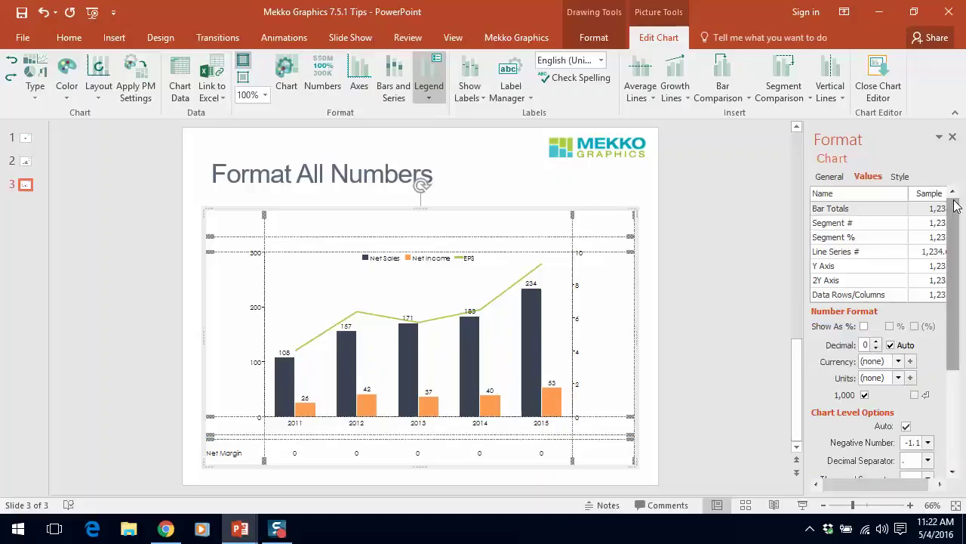
- Format Y Axis and Bar Totals with $ currency and B units
{"action": "left_click", "coordinate": [851, 271], "text": "ctrl"}
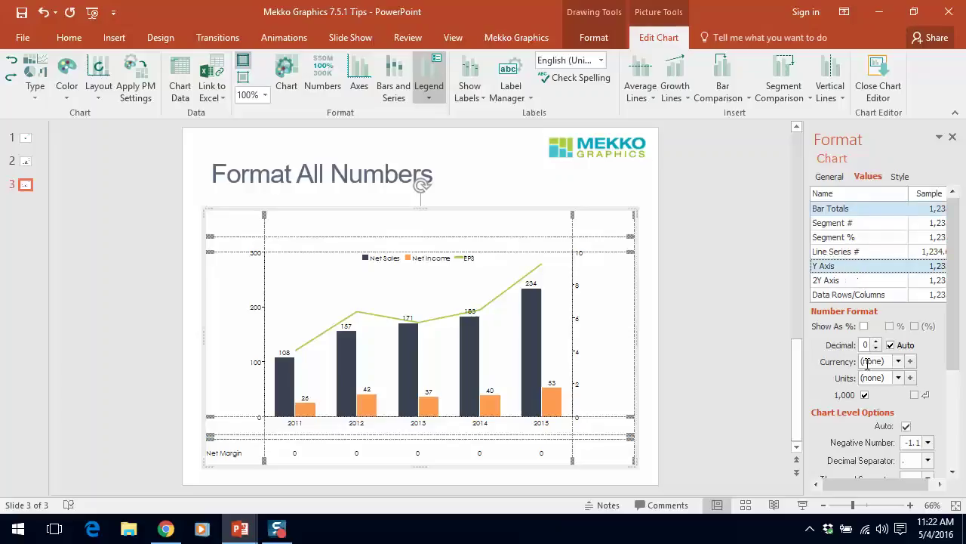
{"action": "left_click", "coordinate": [898, 361]}
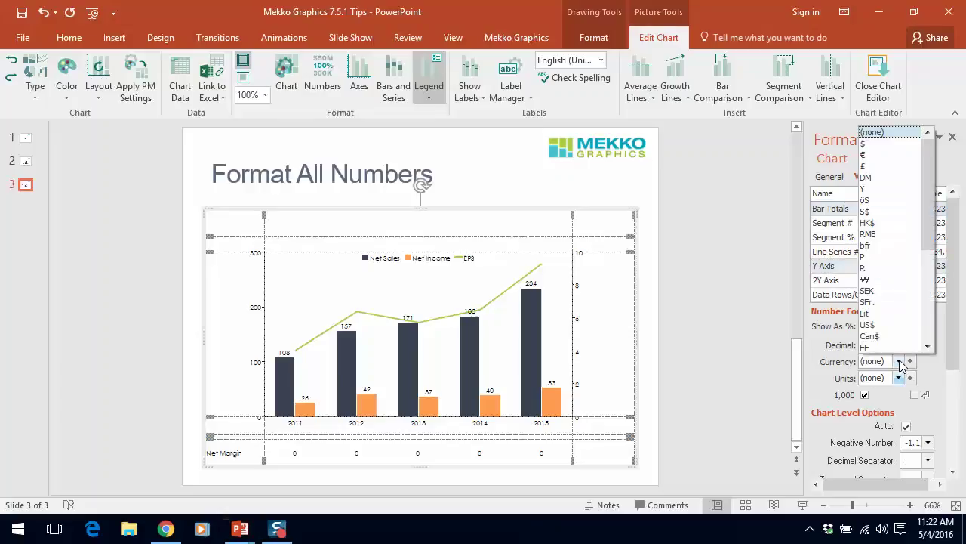
{"action": "left_click", "coordinate": [884, 145]}
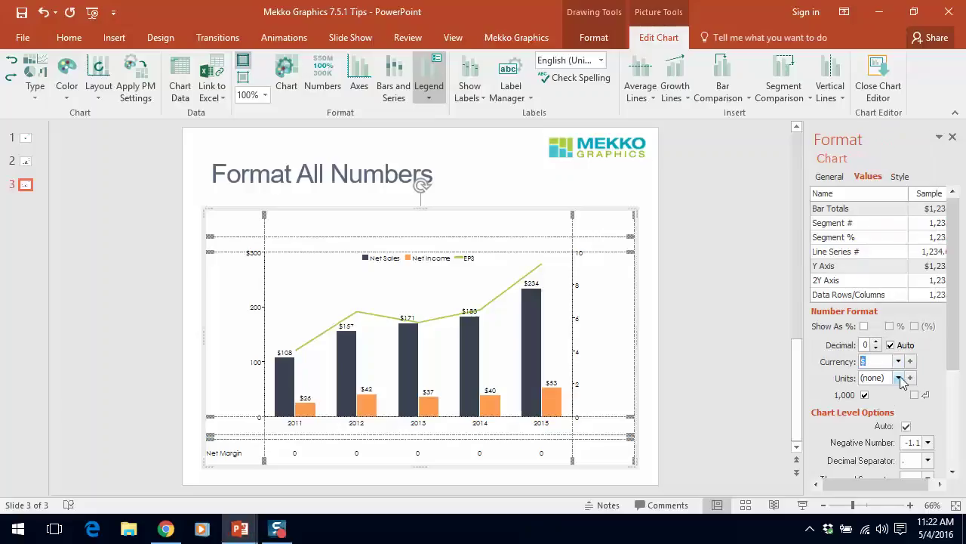
{"action": "left_click", "coordinate": [898, 377]}
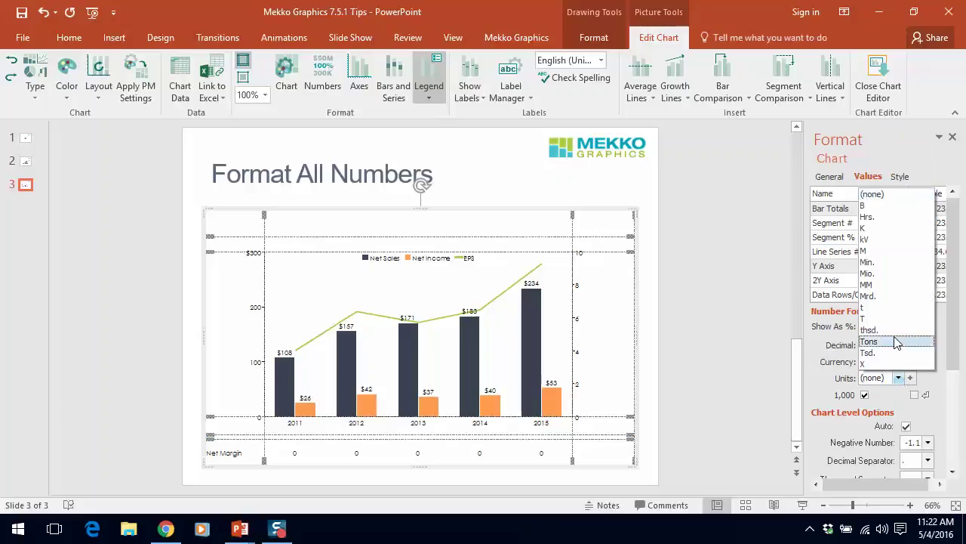
{"action": "left_click", "coordinate": [889, 205]}
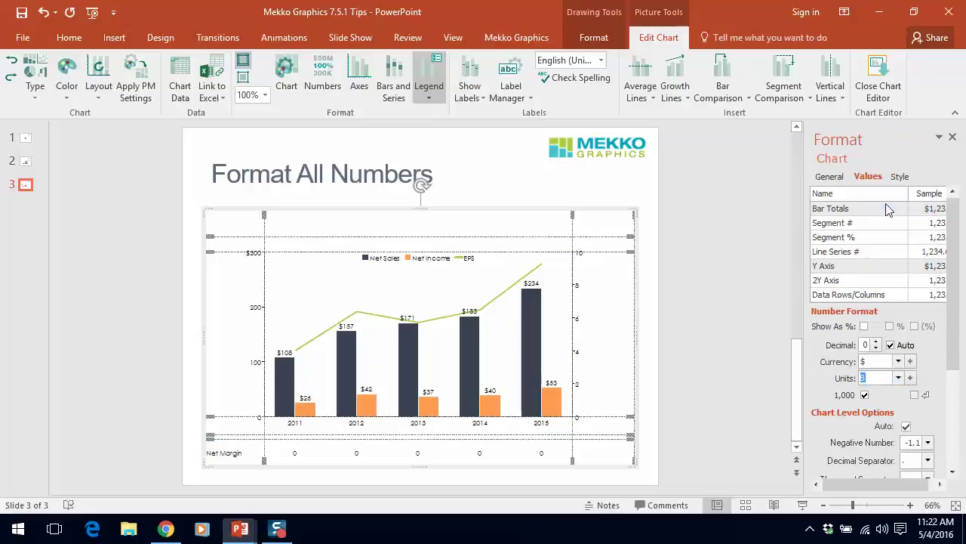
- Give the 2Y Axis numbers a $ currency symbol
{"action": "left_click", "coordinate": [846, 280]}
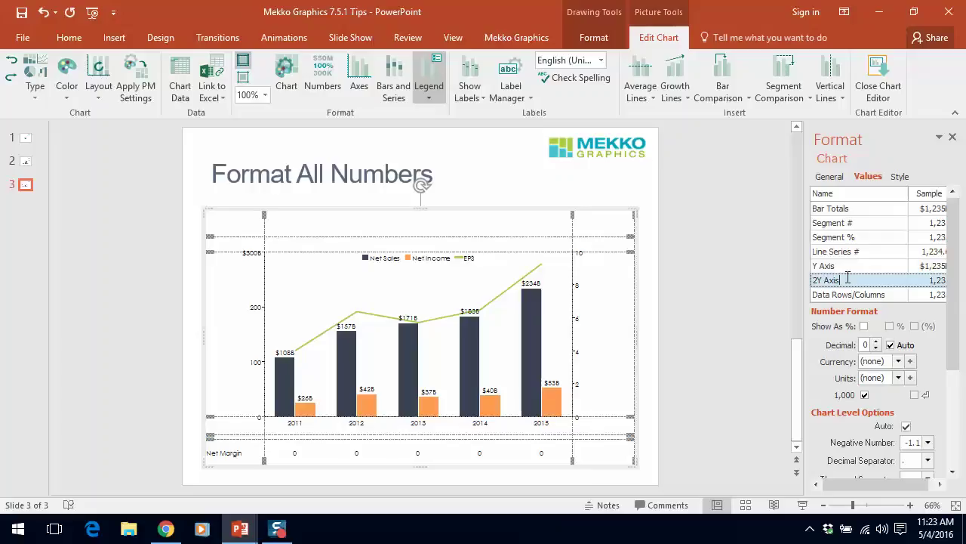
{"action": "left_click", "coordinate": [899, 361]}
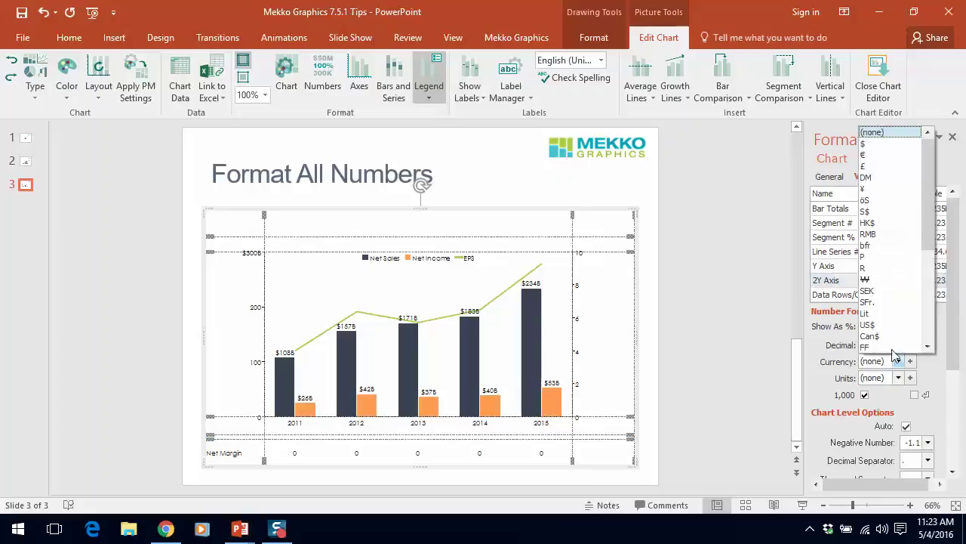
{"action": "left_click", "coordinate": [874, 149]}
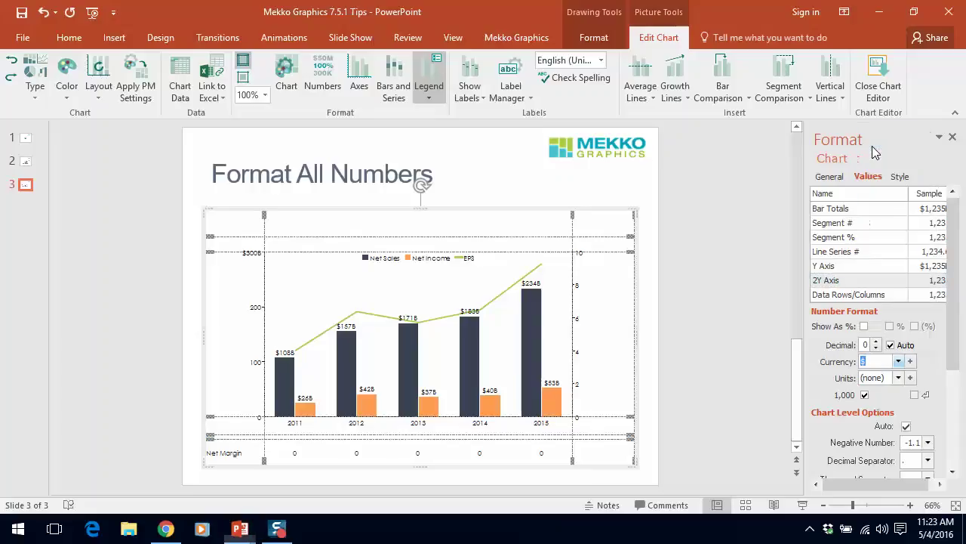
{"action": "left_click", "coordinate": [845, 295]}
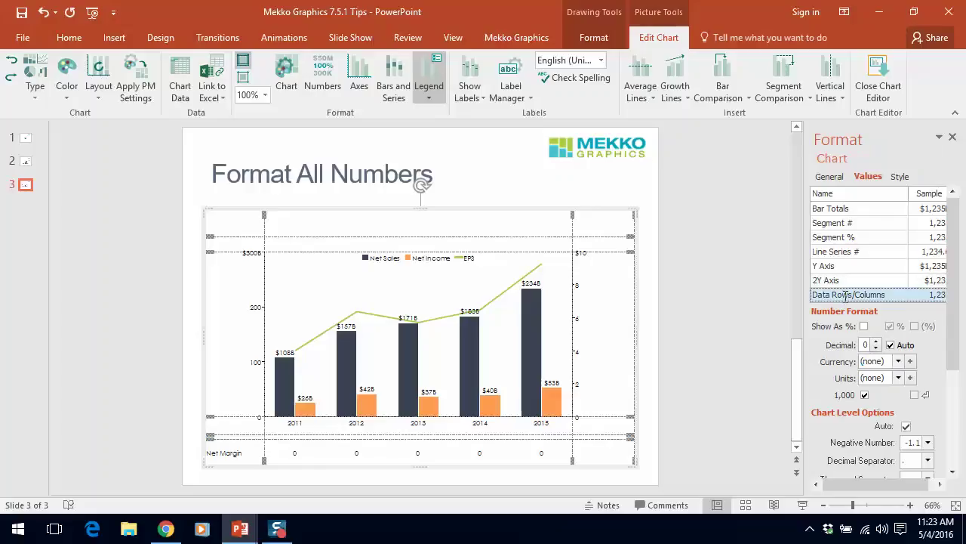
- Tick Show As % for Data Rows/Columns and close the chart editor
{"action": "left_click", "coordinate": [864, 327]}
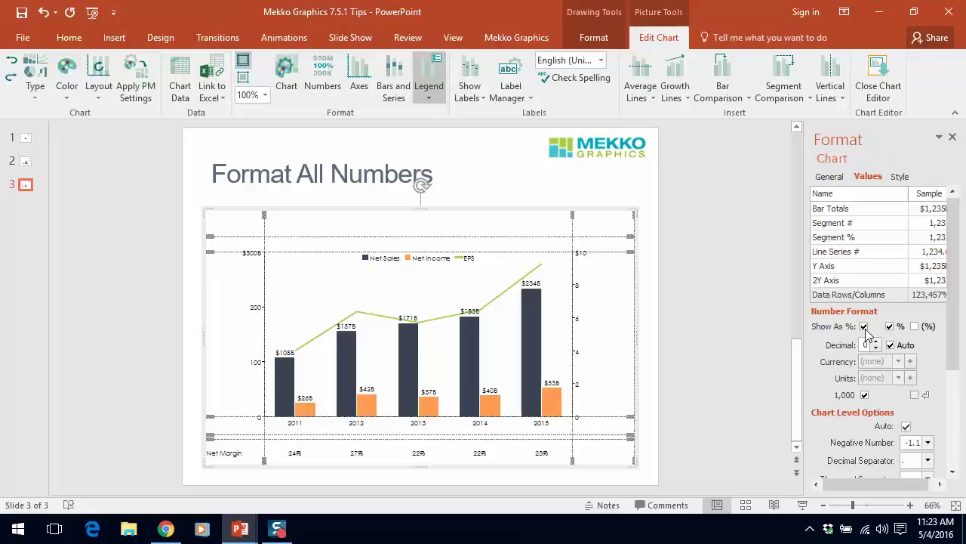
{"action": "left_click", "coordinate": [642, 293]}
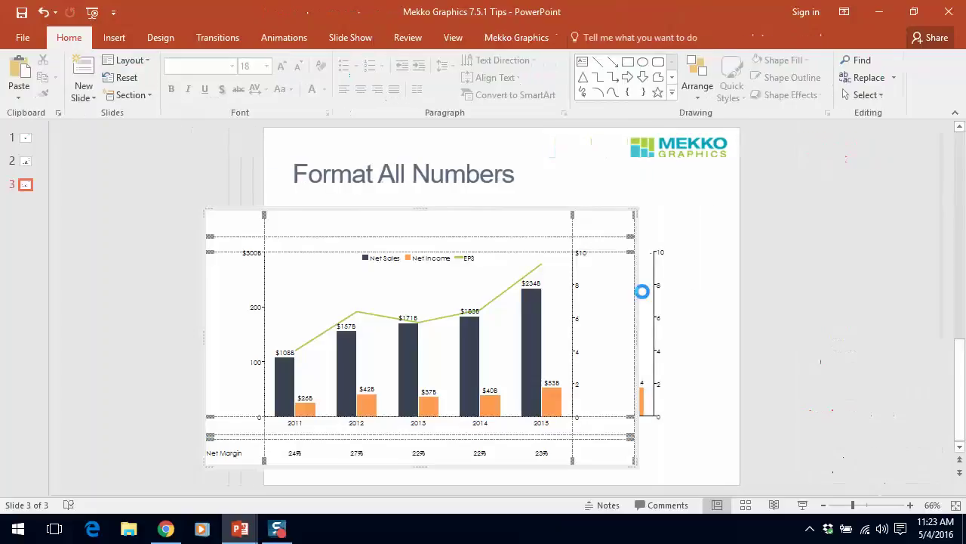